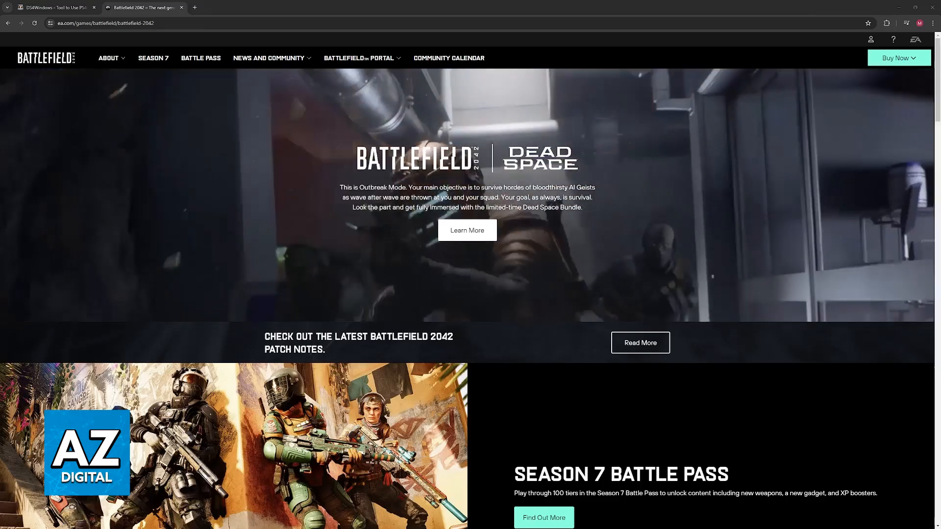
scroll(674, 342, down, 3)
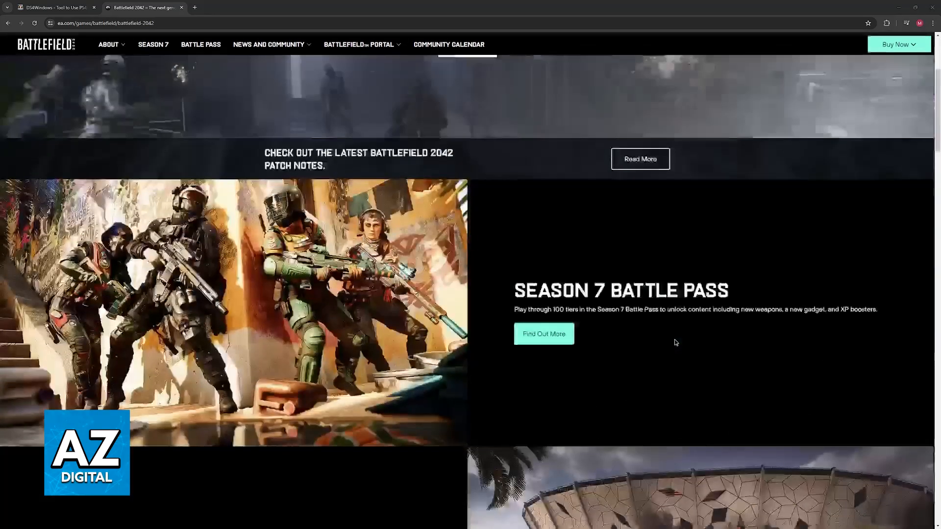
scroll(675, 341, up, 3)
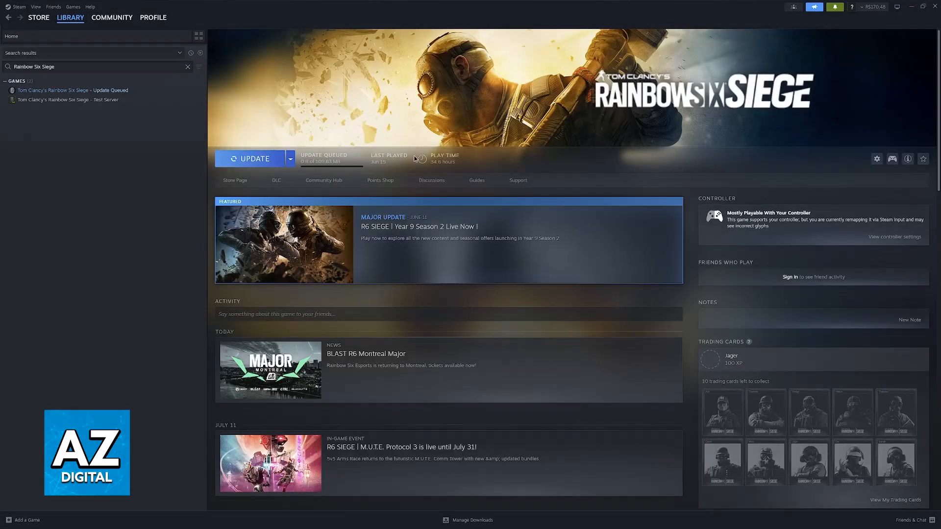
Set Rainbow Six Siege's controller override to Enable Steam Input in its Properties.
click(65, 91)
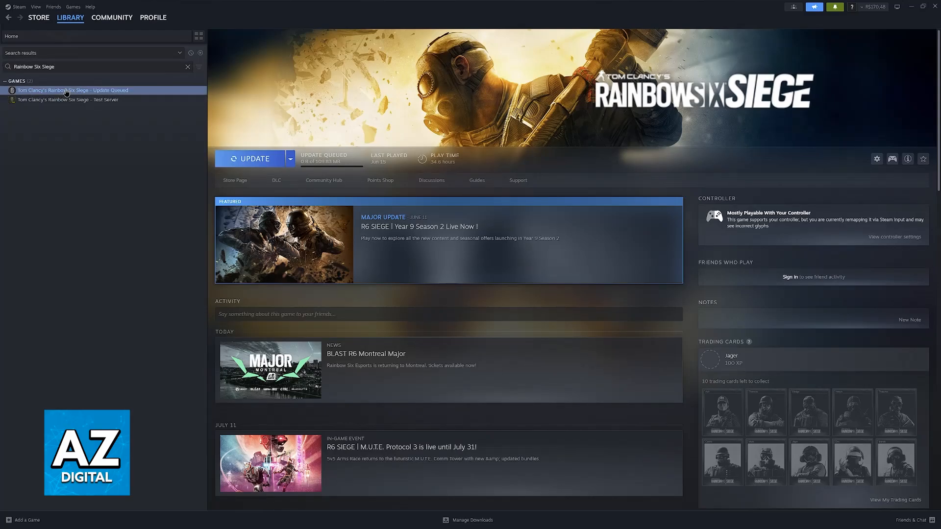
right_click(50, 92)
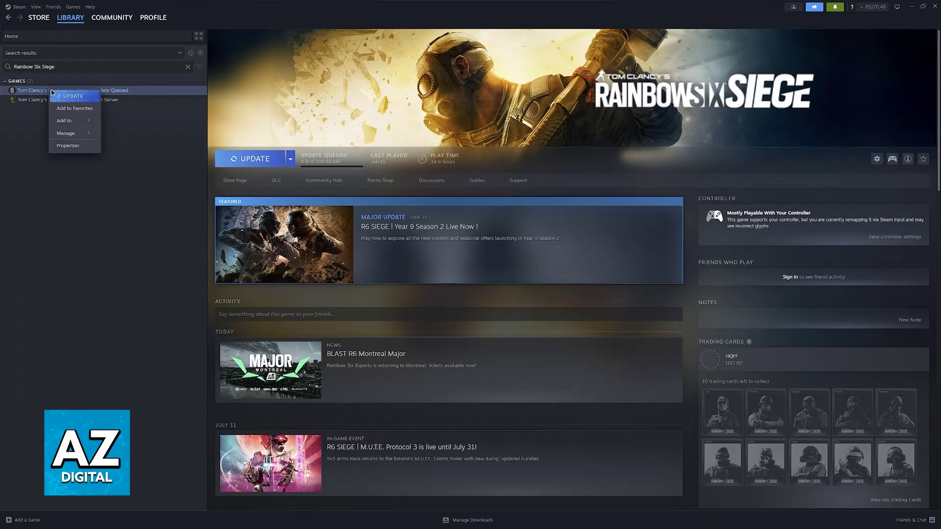
click(70, 145)
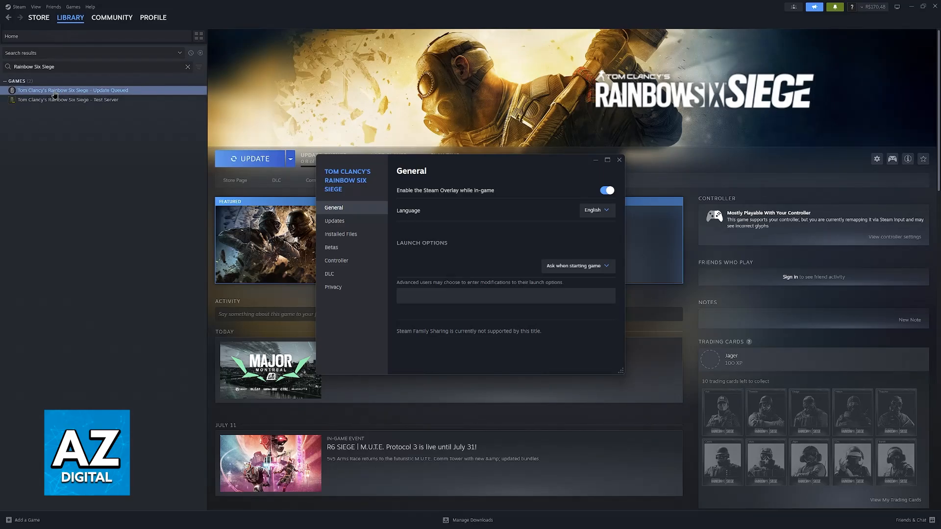
click(336, 261)
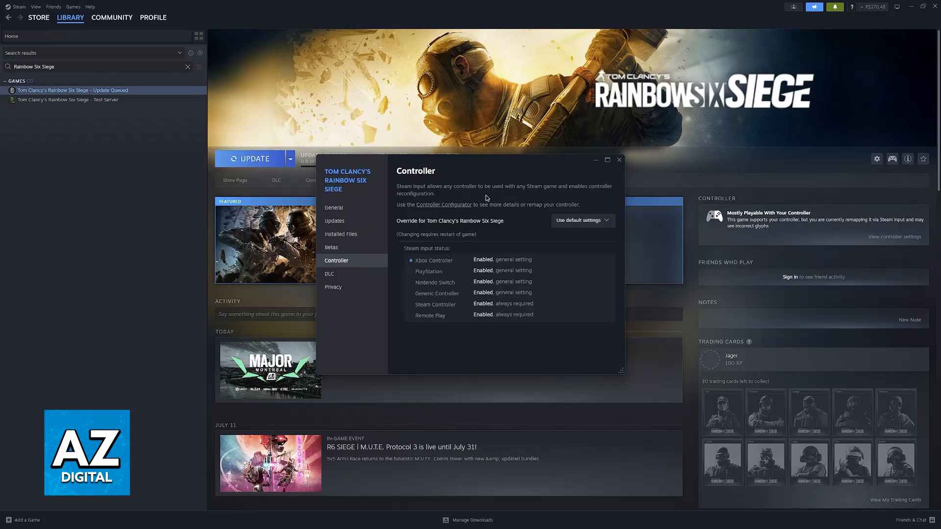
click(581, 220)
click(584, 268)
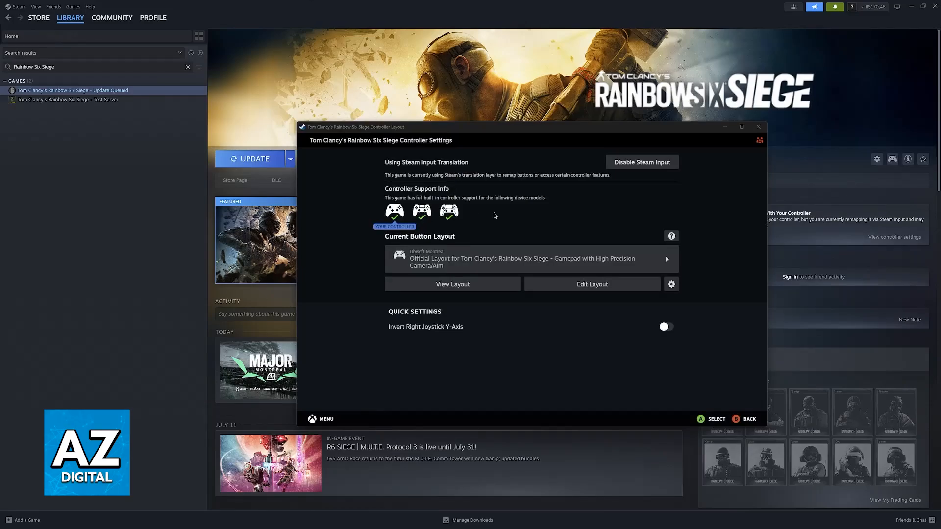
key(Down)
key(Up)
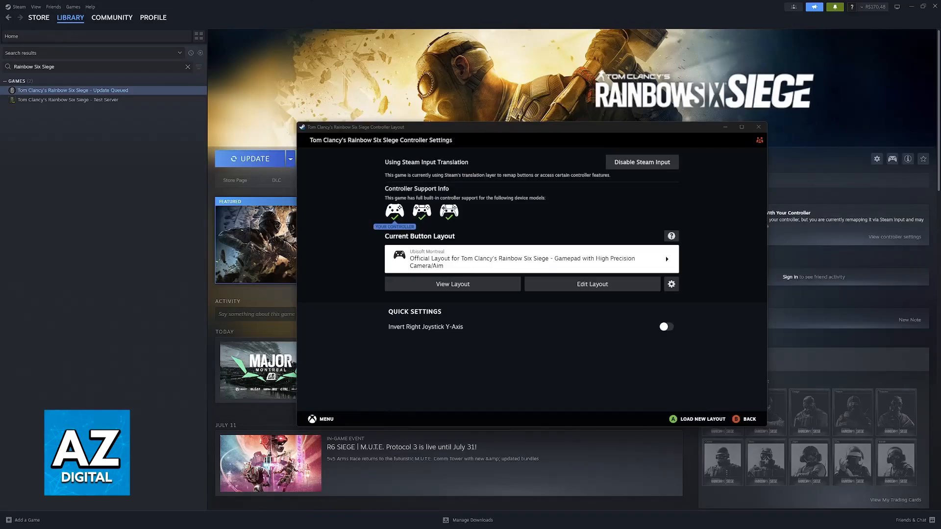
key(Return)
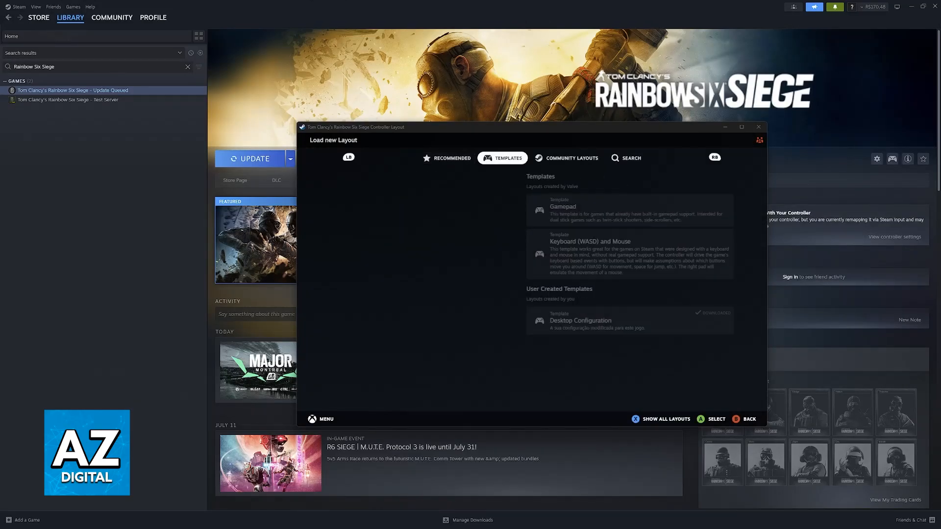
key(Right)
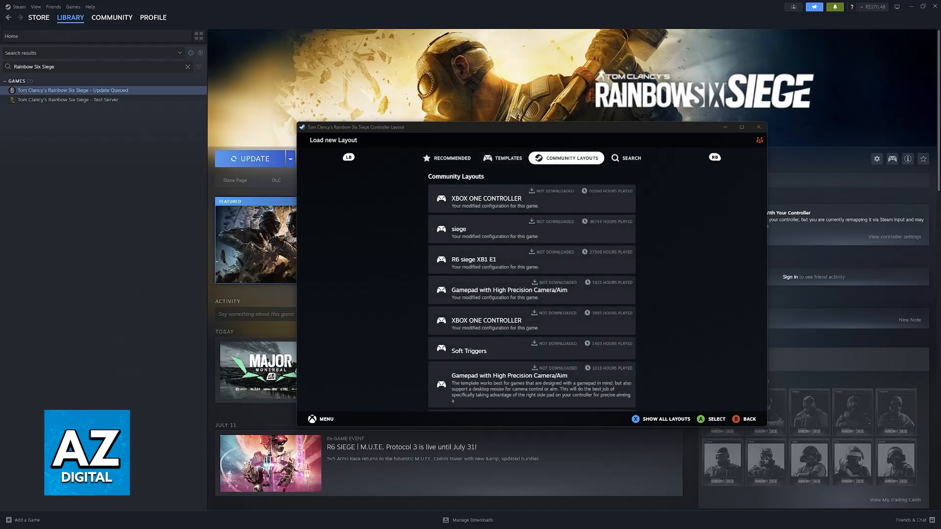
key(Down)
key(Down)
key(Escape)
key(Down)
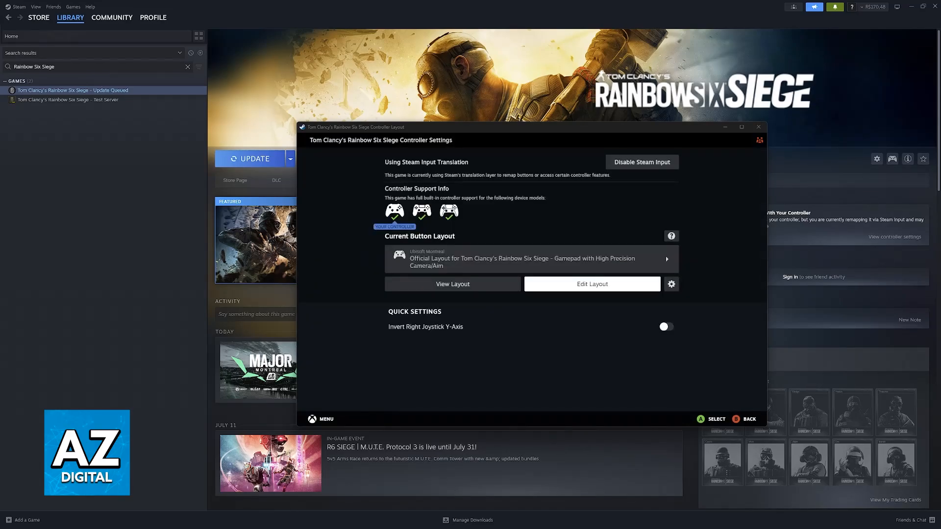
key(Return)
key(Down)
key(Right)
key(Down)
key(Escape)
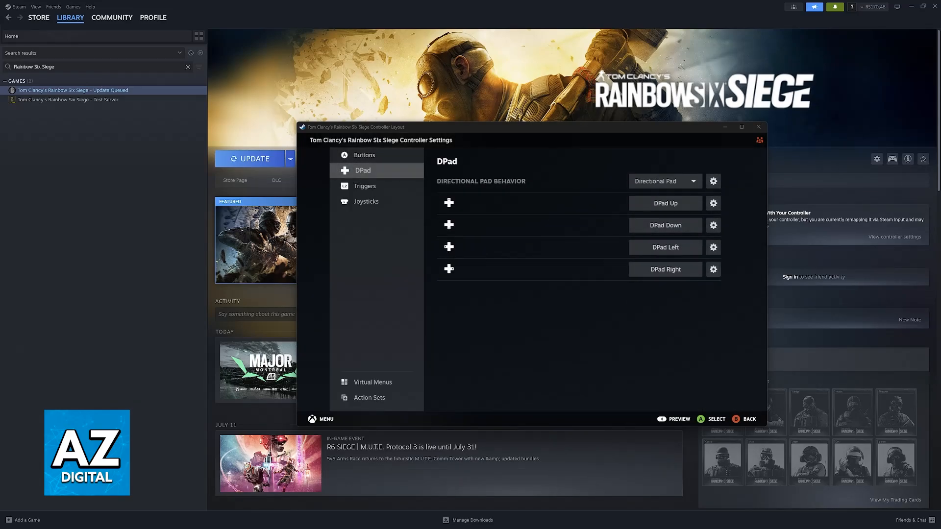
key(Down)
key(Down)
key(Up)
key(Up)
key(Up)
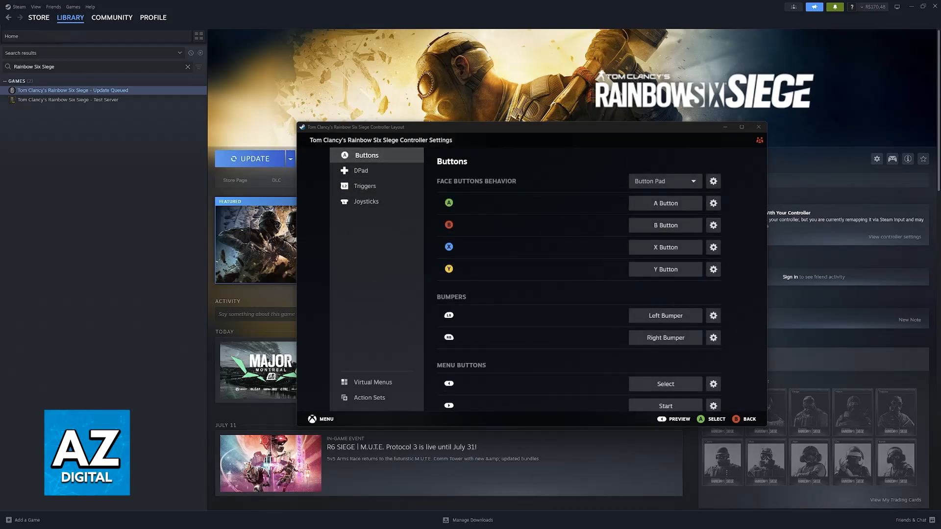
click(759, 127)
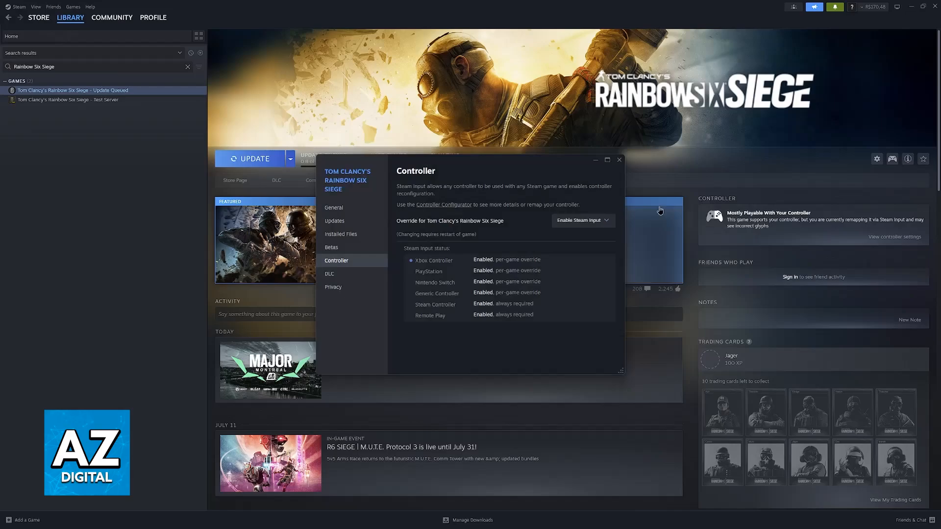
Leave Steam Properties and go to the DS4Windows download page for version 3.3.3.
click(620, 158)
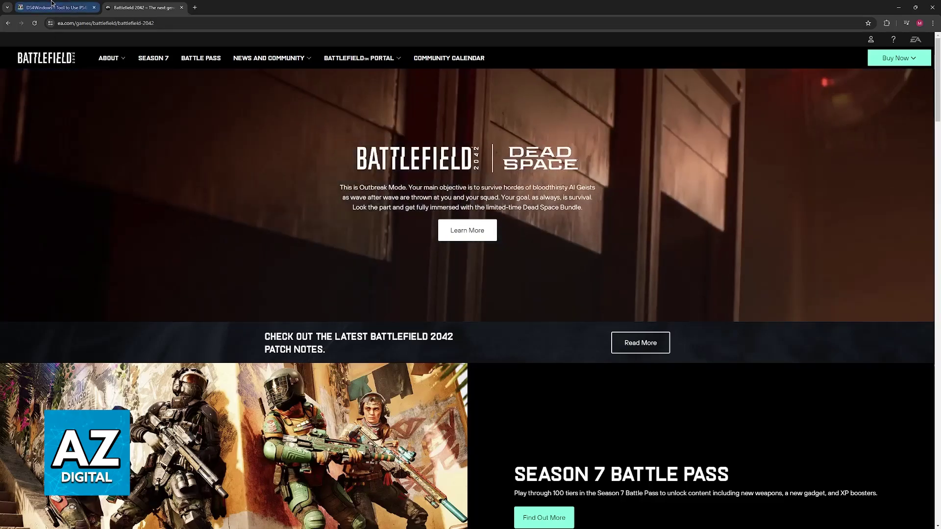
click(52, 4)
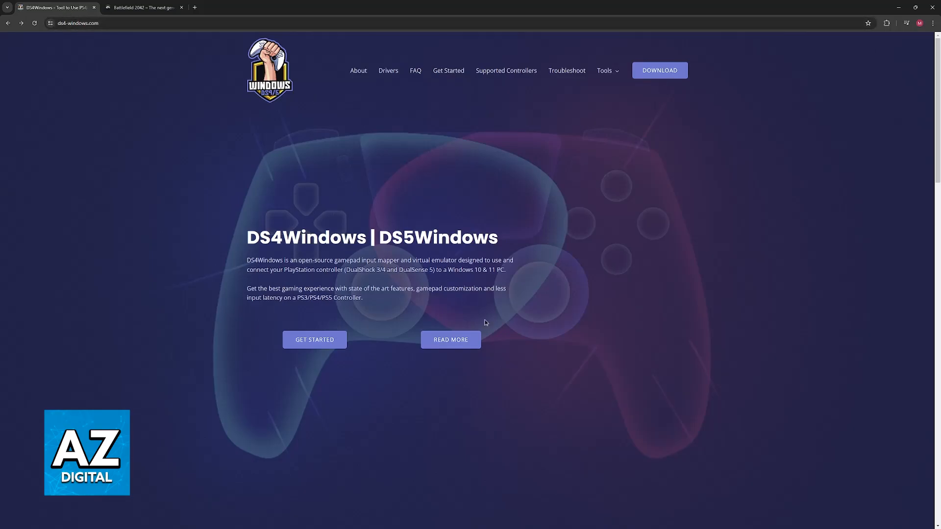
click(664, 78)
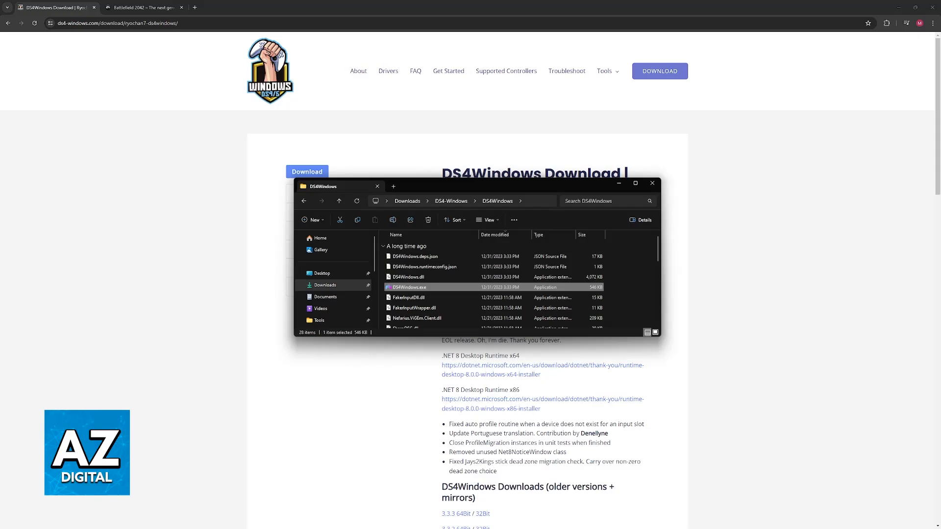
Launch DS4Windows and start a new profile from a preset.
click(397, 288)
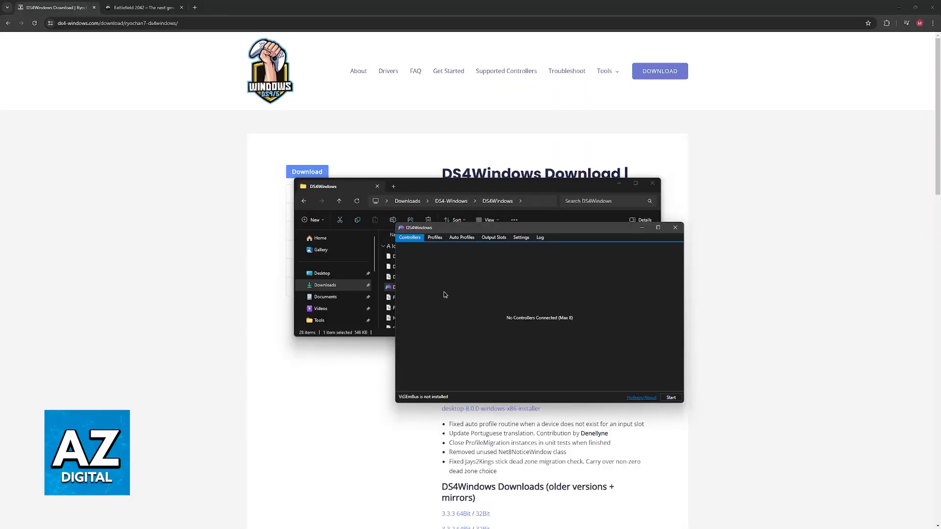
click(434, 237)
click(430, 262)
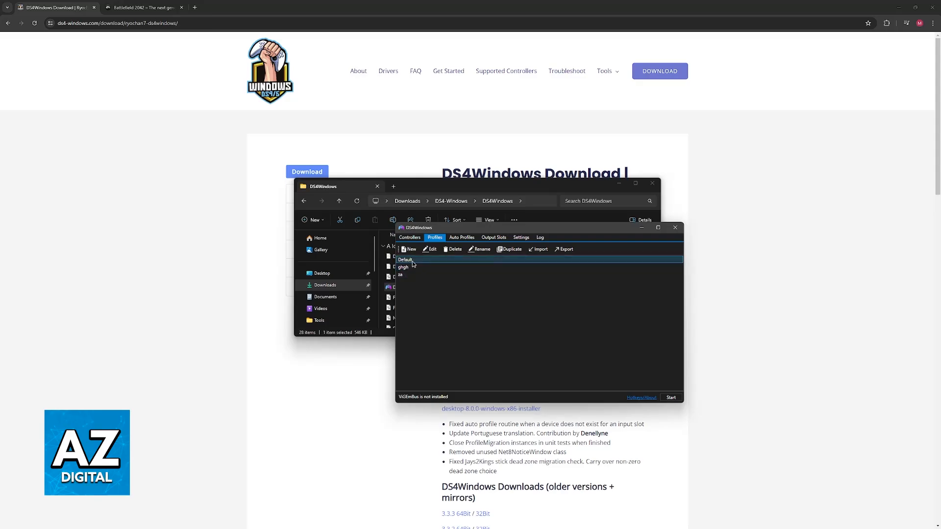
click(409, 250)
click(316, 195)
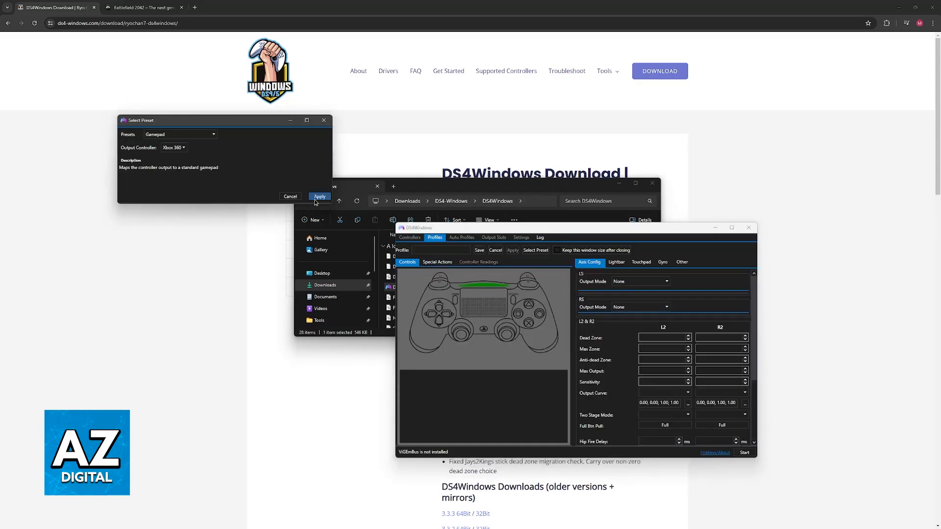
drag(224, 124, 533, 213)
Apply the Gamepad preset with Xbox 360 output controller and save the profile.
click(487, 239)
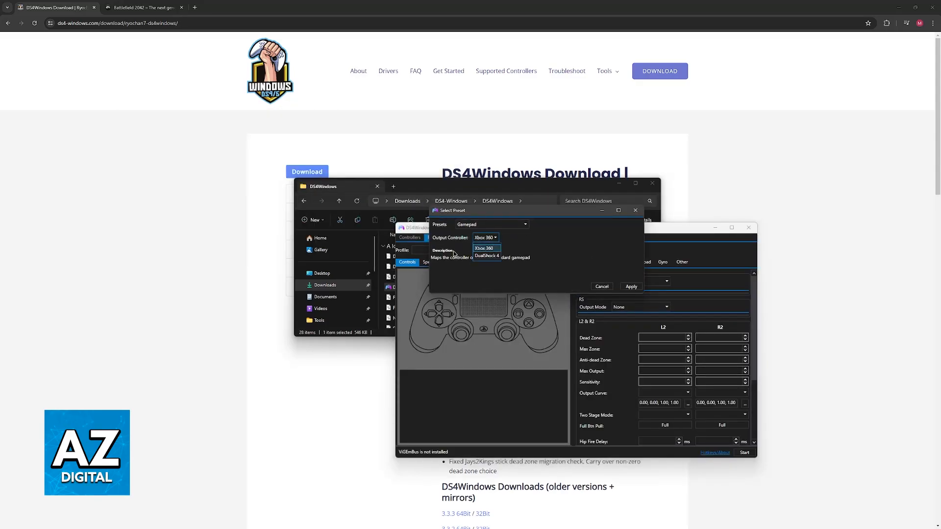
click(485, 250)
click(632, 286)
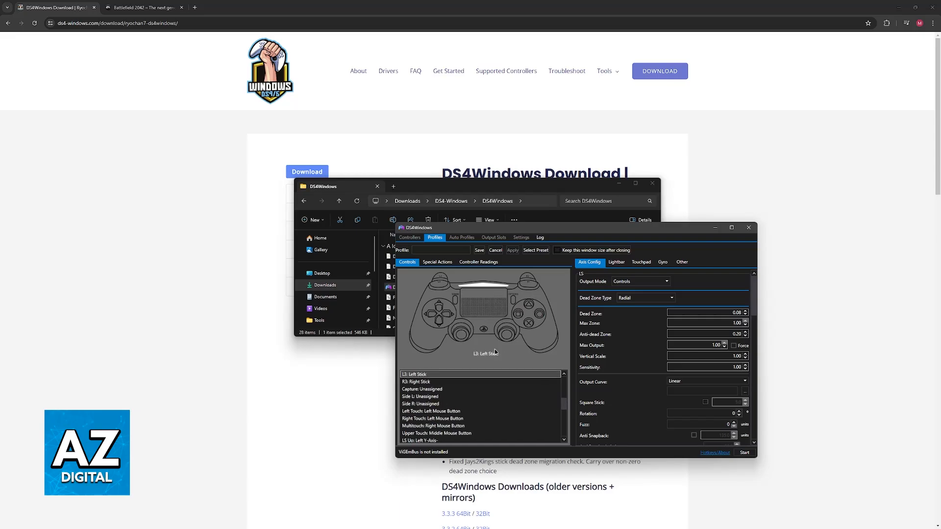
click(480, 251)
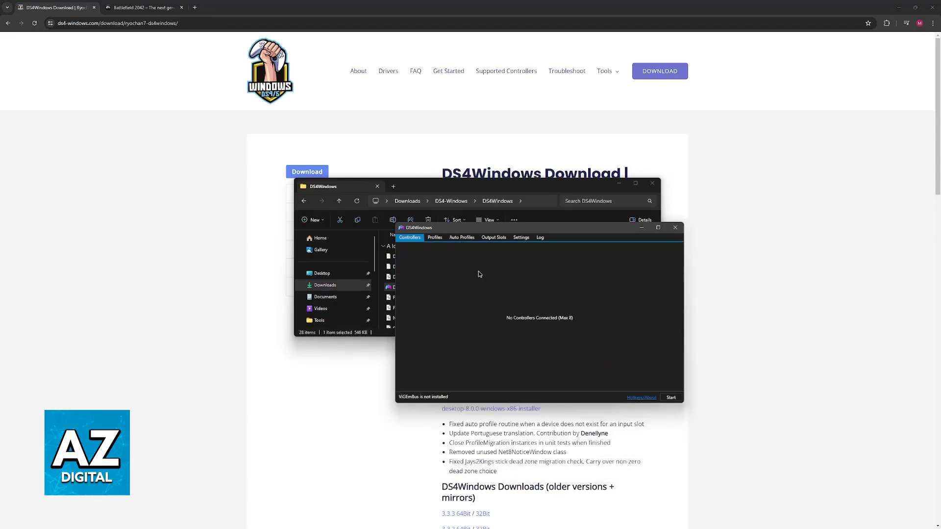
Show the saved profiles list, now including the new profile.
click(432, 238)
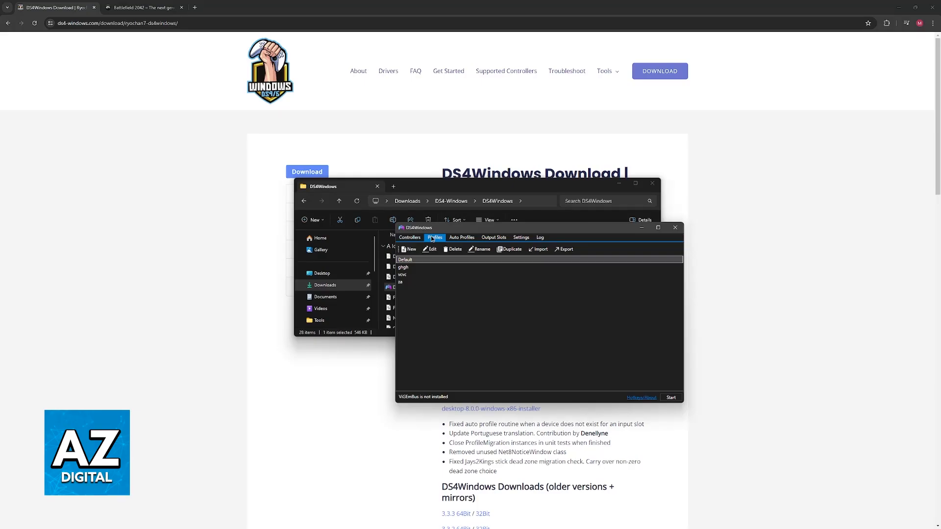